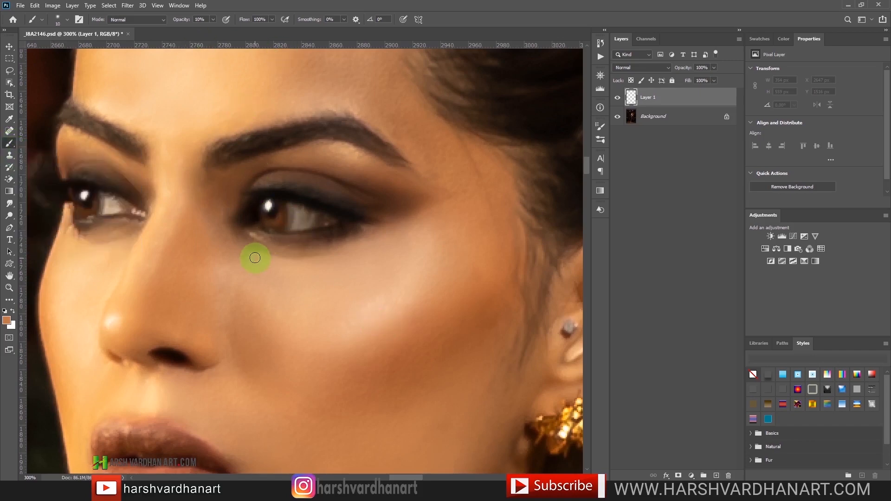
Sample the white of the eye beside the iris and lighten the foreground color to a very pale beige
{"action": "key", "text": "alt"}
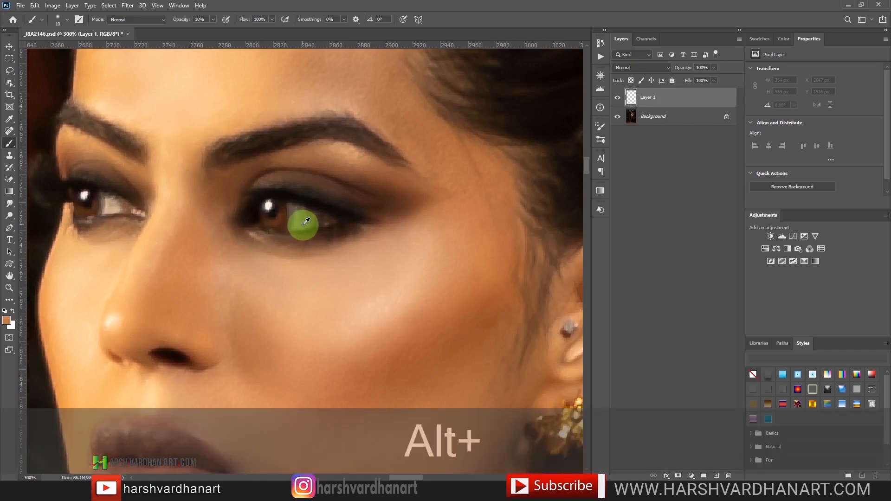
{"action": "left_click", "coordinate": [304, 221], "text": "alt"}
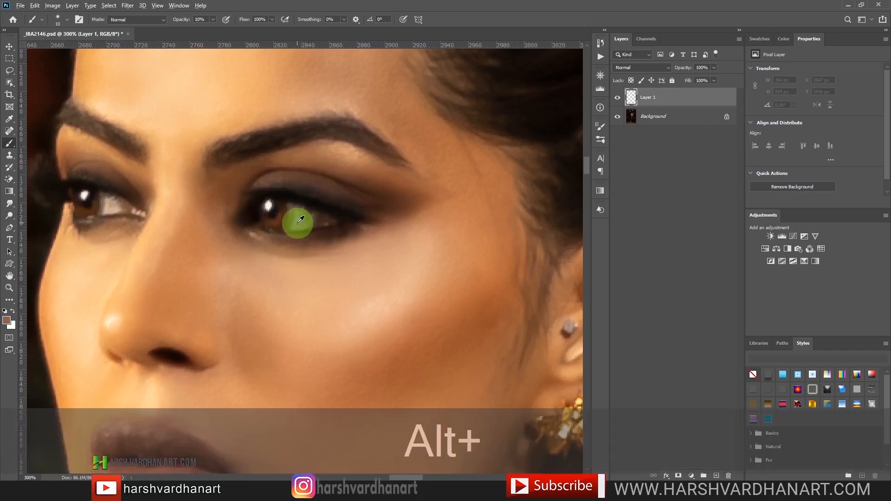
{"action": "left_click", "coordinate": [299, 222], "text": "alt"}
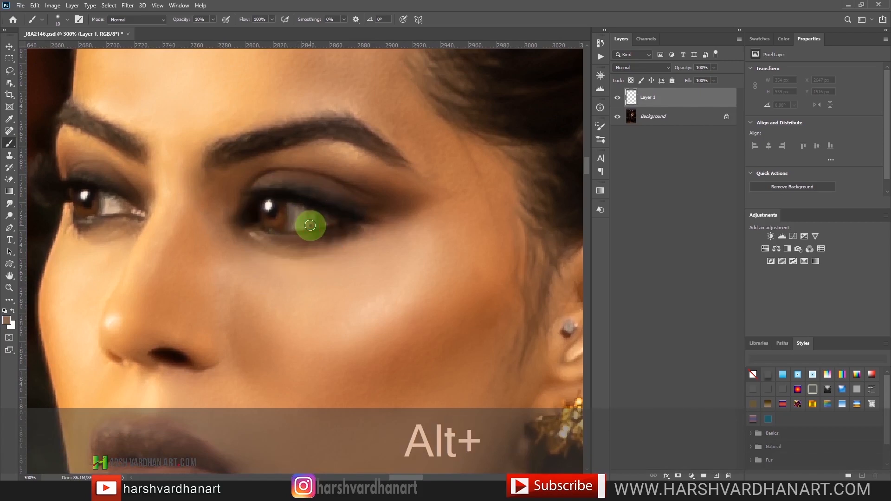
{"action": "left_click", "coordinate": [9, 324]}
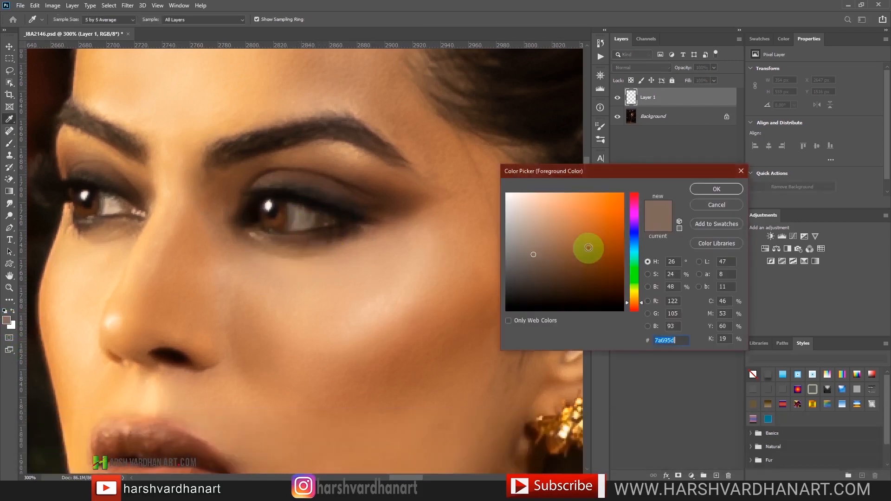
{"action": "left_click_drag", "start_coordinate": [525, 234], "coordinate": [519, 201]}
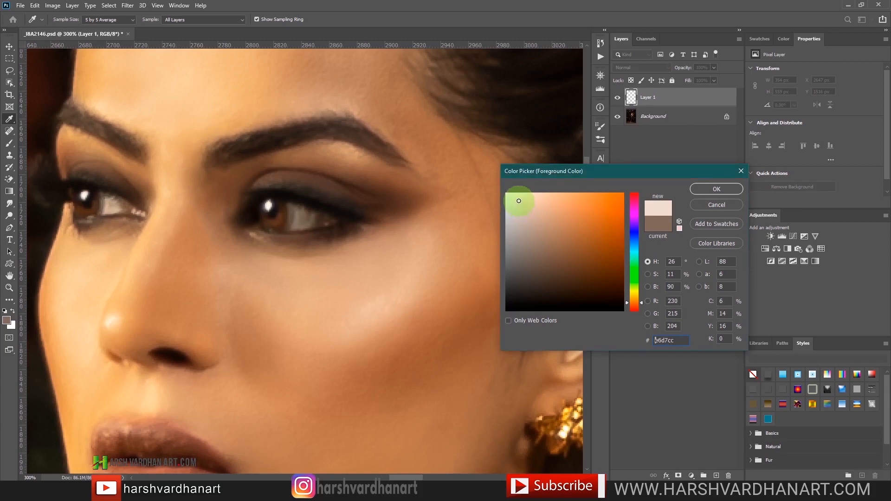
{"action": "left_click", "coordinate": [723, 189]}
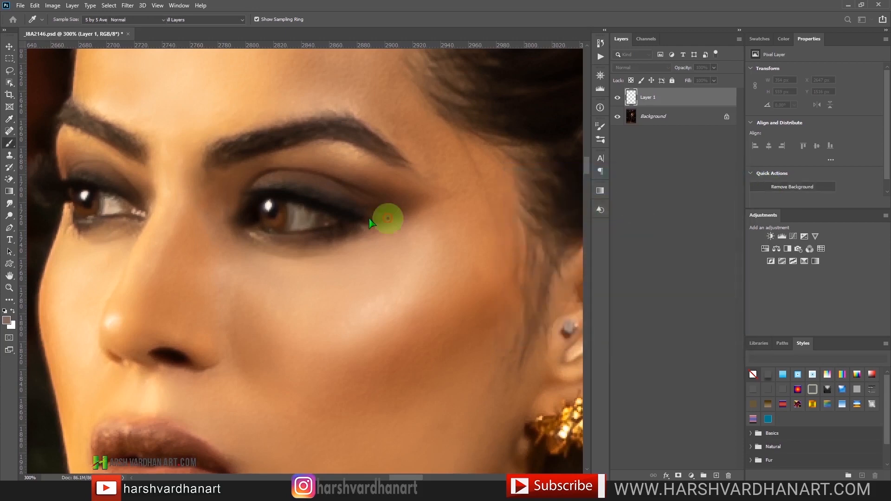
Brush the pale beige over the whites of both eyes on Layer 1 at 10% opacity, using a smaller brush for the far eye
{"action": "key", "text": "b"}
{"action": "mouse_move", "coordinate": [296, 214]}
{"action": "left_mouse_down"}
{"action": "mouse_move", "coordinate": [326, 221]}
{"action": "mouse_move", "coordinate": [292, 214]}
{"action": "mouse_move", "coordinate": [297, 223]}
{"action": "mouse_move", "coordinate": [315, 222]}
{"action": "mouse_move", "coordinate": [296, 215]}
{"action": "mouse_move", "coordinate": [257, 269]}
{"action": "mouse_move", "coordinate": [293, 250]}
{"action": "mouse_move", "coordinate": [303, 220]}
{"action": "mouse_move", "coordinate": [322, 218]}
{"action": "mouse_move", "coordinate": [191, 259]}
{"action": "mouse_move", "coordinate": [104, 202]}
{"action": "mouse_move", "coordinate": [178, 242]}
{"action": "mouse_move", "coordinate": [246, 248]}
{"action": "mouse_move", "coordinate": [110, 201]}
{"action": "mouse_move", "coordinate": [251, 265]}
{"action": "mouse_move", "coordinate": [302, 216]}
{"action": "mouse_move", "coordinate": [319, 219]}
{"action": "mouse_move", "coordinate": [280, 229]}
{"action": "mouse_move", "coordinate": [322, 215]}
{"action": "mouse_move", "coordinate": [309, 215]}
{"action": "mouse_move", "coordinate": [333, 220]}
{"action": "mouse_move", "coordinate": [269, 205]}
{"action": "left_mouse_up"}
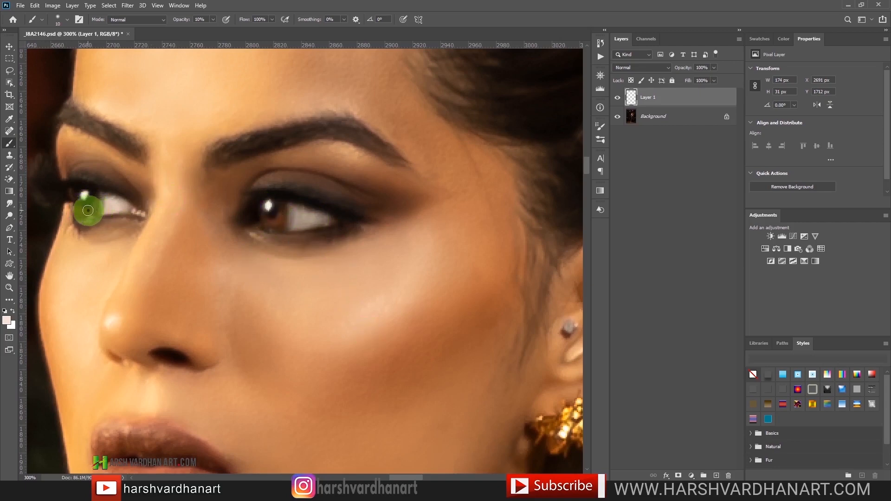
{"action": "key", "text": "bracketleft"}
{"action": "key", "text": "bracketleft"}
{"action": "left_click_drag", "start_coordinate": [92, 202], "coordinate": [89, 210]}
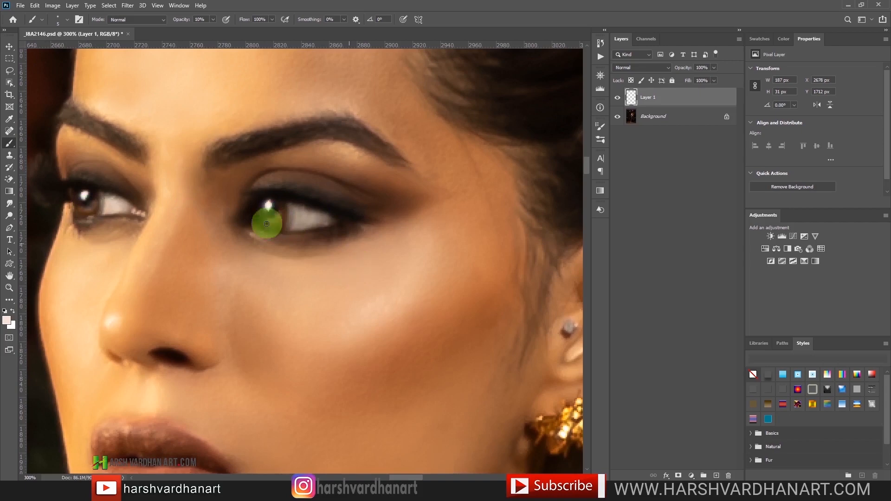
Compare the portrait at 100% with Layer 1 hidden and shown to judge the eye whitening
{"action": "key", "text": "ctrl"}
{"action": "key", "text": "ctrl+KP_1"}
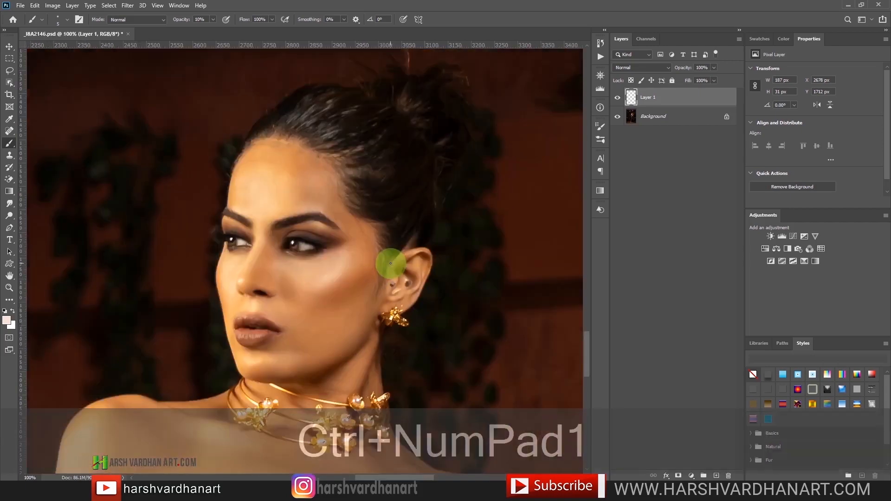
{"action": "left_click", "coordinate": [619, 99]}
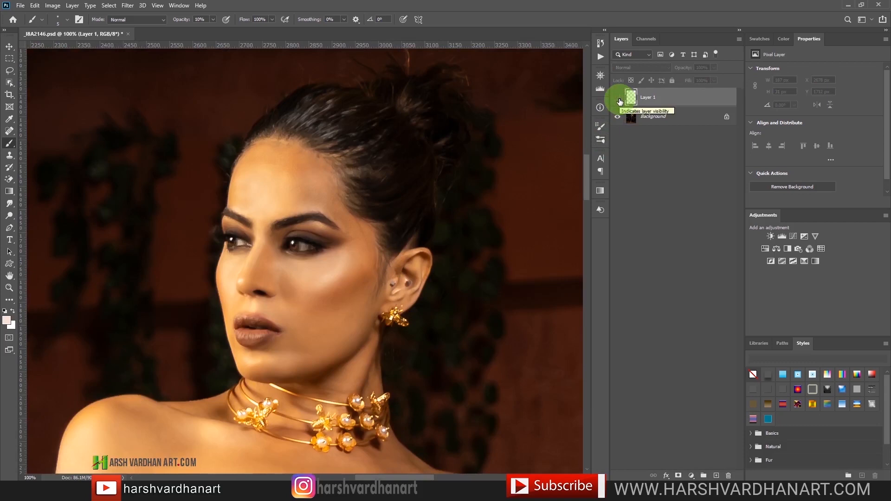
{"action": "left_click", "coordinate": [620, 99]}
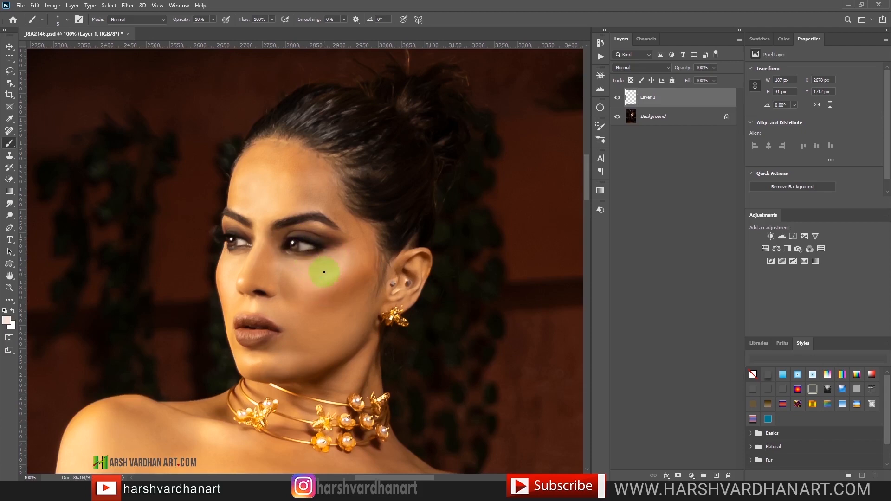
Save the document and merge Layer 1 with the Background layer
{"action": "key", "text": "ctrl+s"}
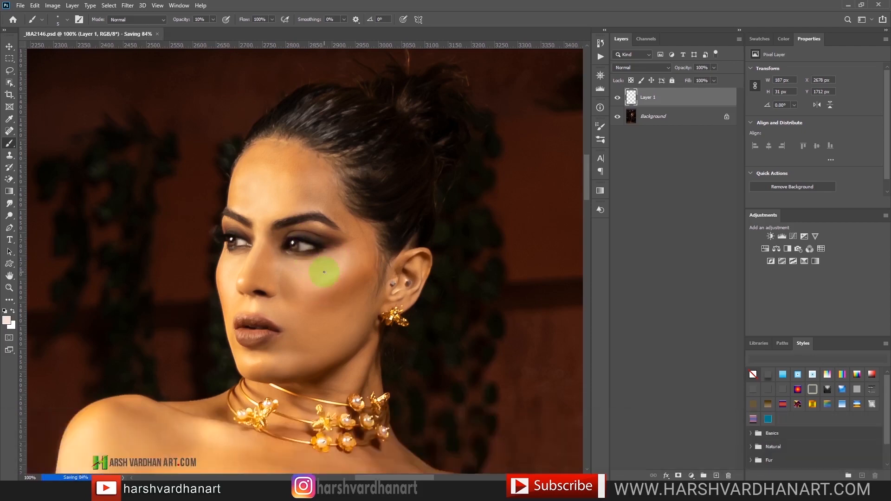
{"action": "left_click", "coordinate": [647, 119], "text": "shift"}
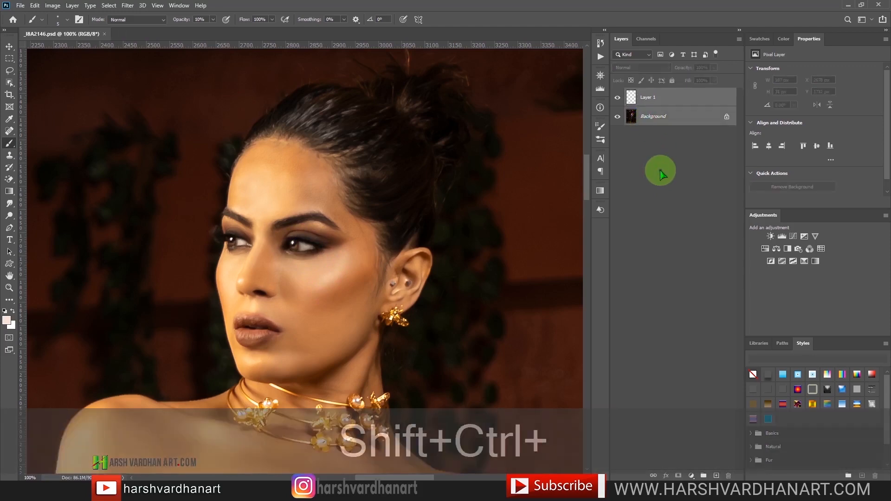
{"action": "key", "text": "shift+ctrl+e"}
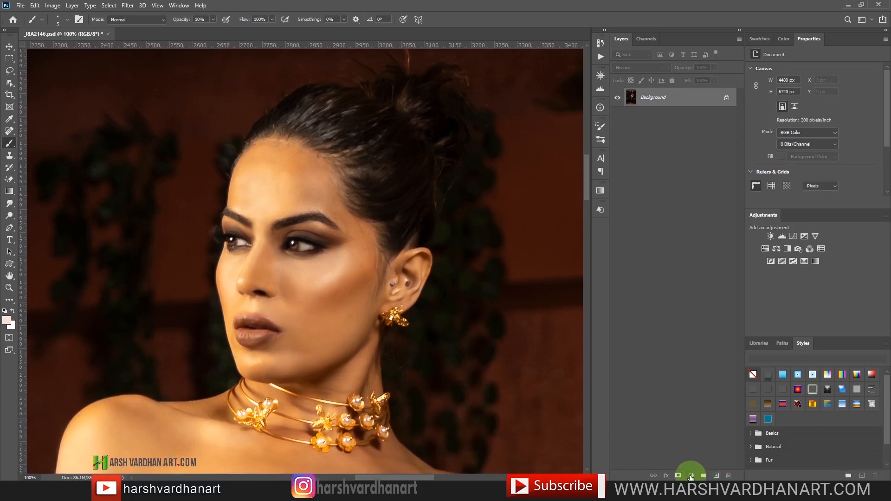
Add a Solid Color fill layer above the Background in a deep, saturated red
{"action": "left_click", "coordinate": [692, 477]}
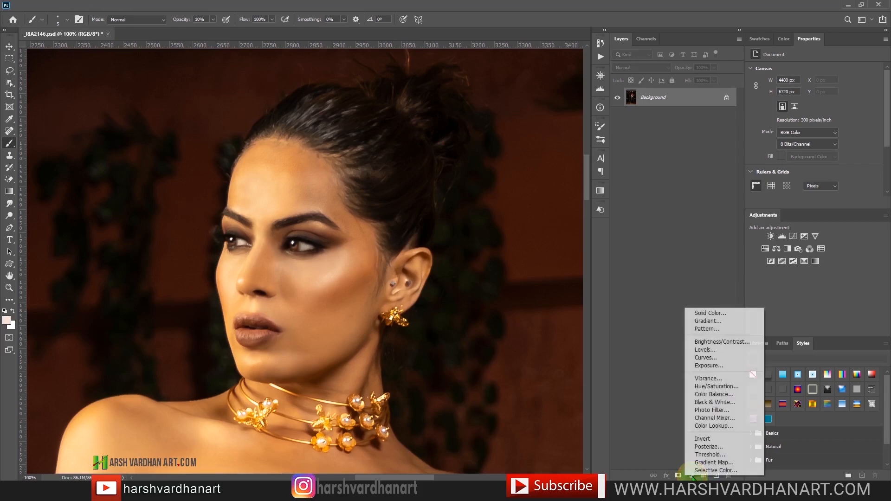
{"action": "left_click", "coordinate": [711, 314]}
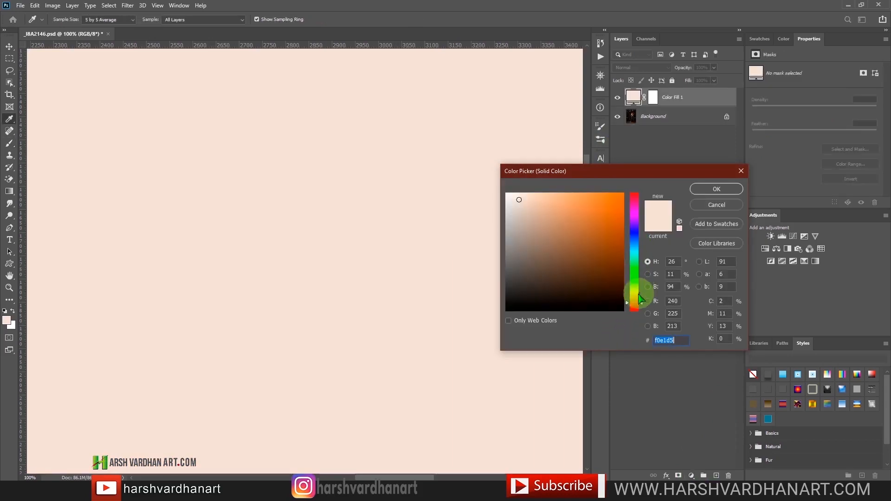
{"action": "left_click", "coordinate": [636, 310]}
{"action": "left_click", "coordinate": [605, 232]}
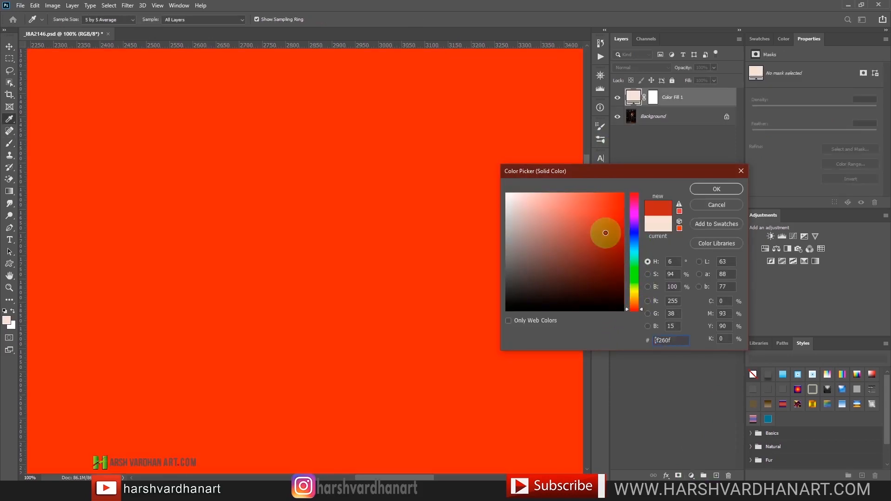
{"action": "mouse_move", "coordinate": [613, 240]}
{"action": "left_mouse_down"}
{"action": "mouse_move", "coordinate": [611, 250]}
{"action": "mouse_move", "coordinate": [607, 234]}
{"action": "left_mouse_up"}
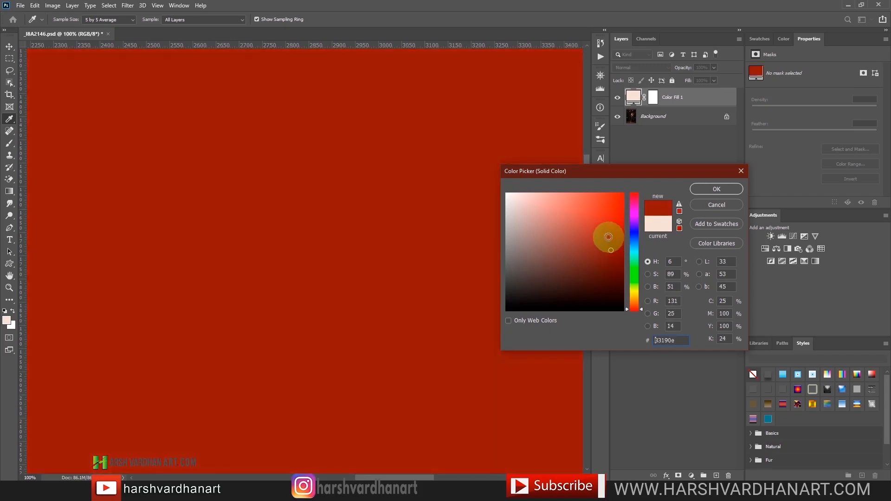
{"action": "left_click", "coordinate": [713, 190]}
{"action": "key", "text": "b"}
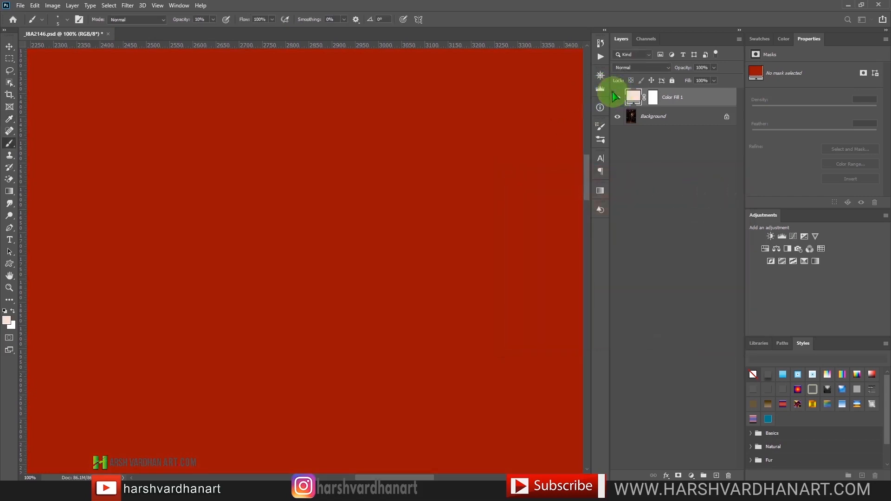
Set the red fill layer's blend mode to Overlay and invert its layer mask to black
{"action": "left_click", "coordinate": [629, 92]}
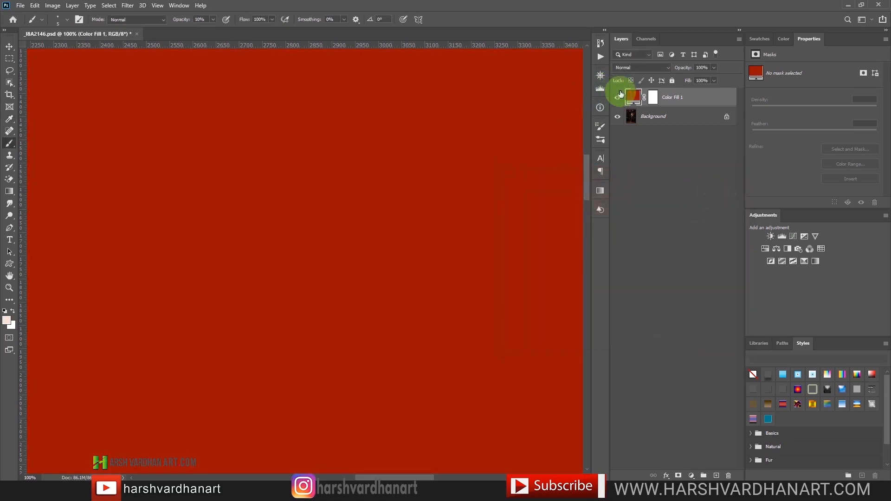
{"action": "left_click", "coordinate": [639, 67]}
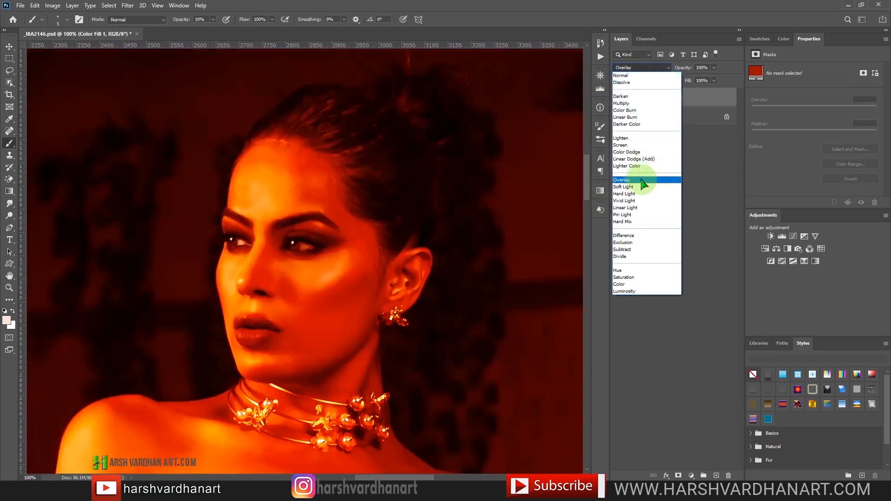
{"action": "left_click", "coordinate": [640, 180]}
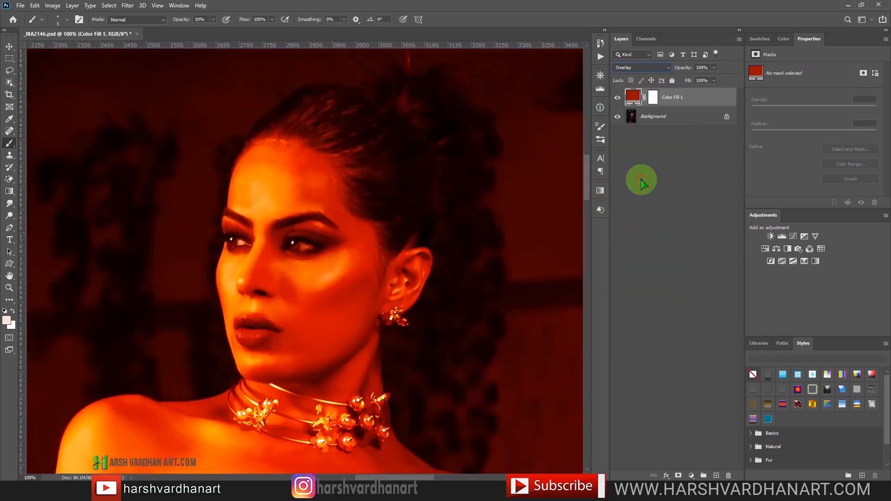
{"action": "left_click", "coordinate": [653, 102]}
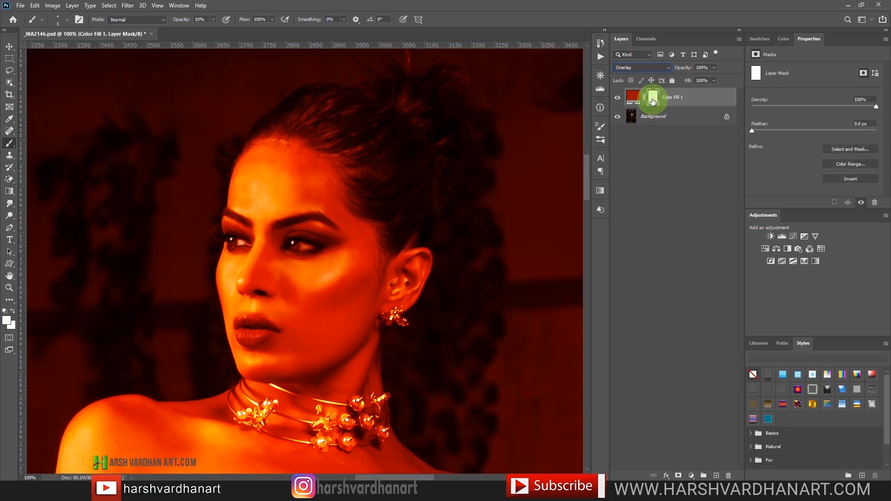
{"action": "key", "text": "ctrl+i"}
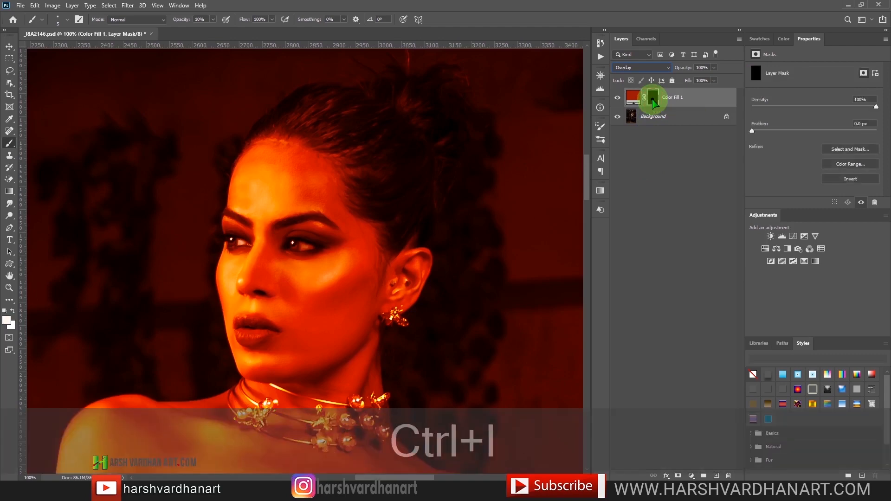
Paint white over the lower and upper lips on the fill layer's mask with a small soft brush at 20% opacity
{"action": "key", "text": "ctrl+space"}
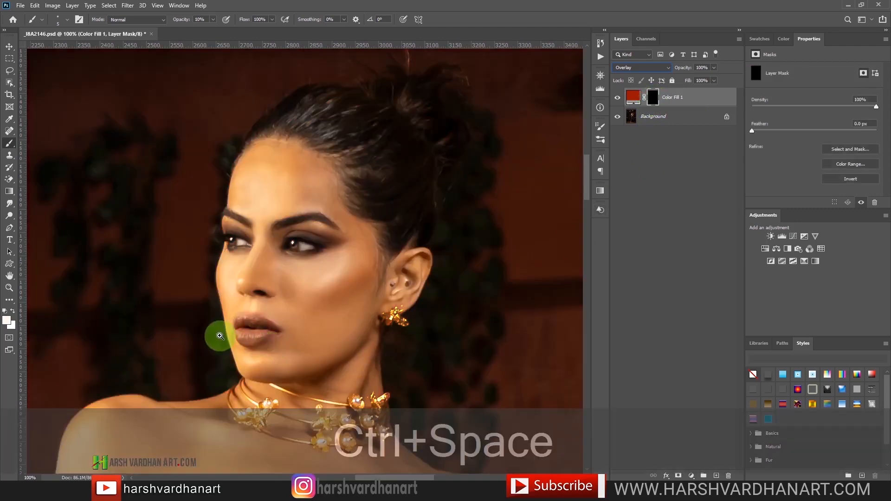
{"action": "left_click", "coordinate": [256, 347]}
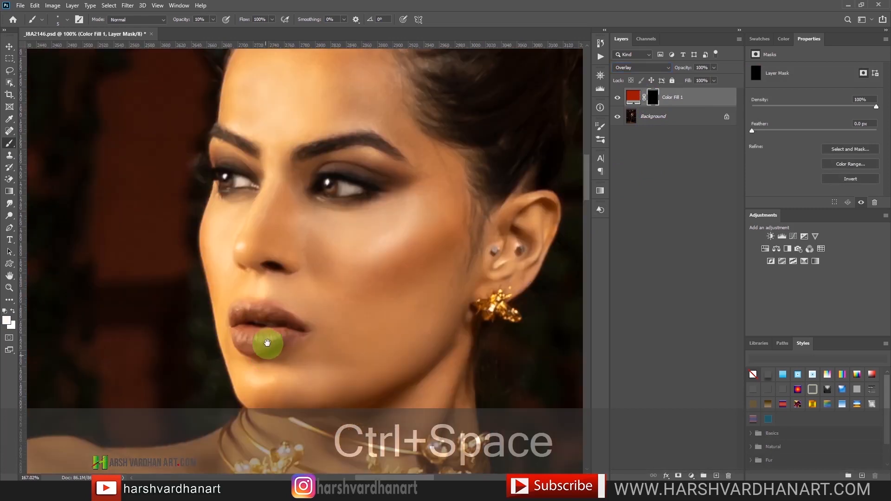
{"action": "left_click_drag", "start_coordinate": [271, 331], "coordinate": [364, 285]}
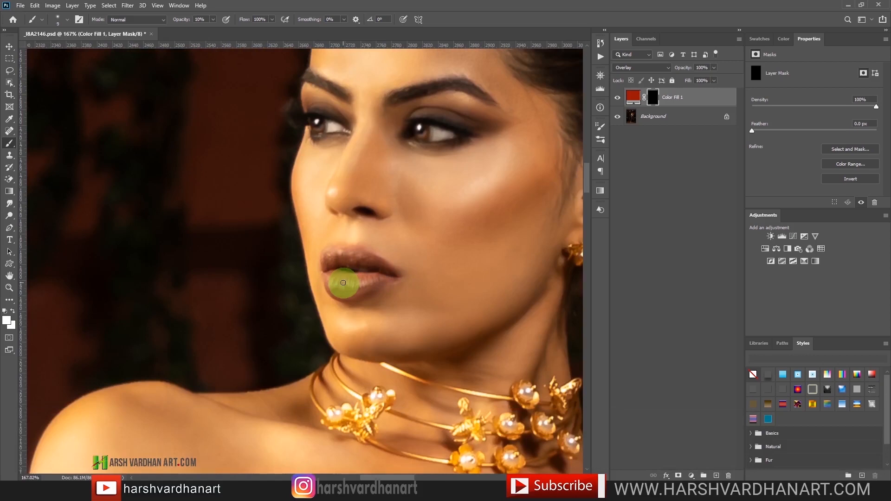
{"action": "key", "text": "]"}
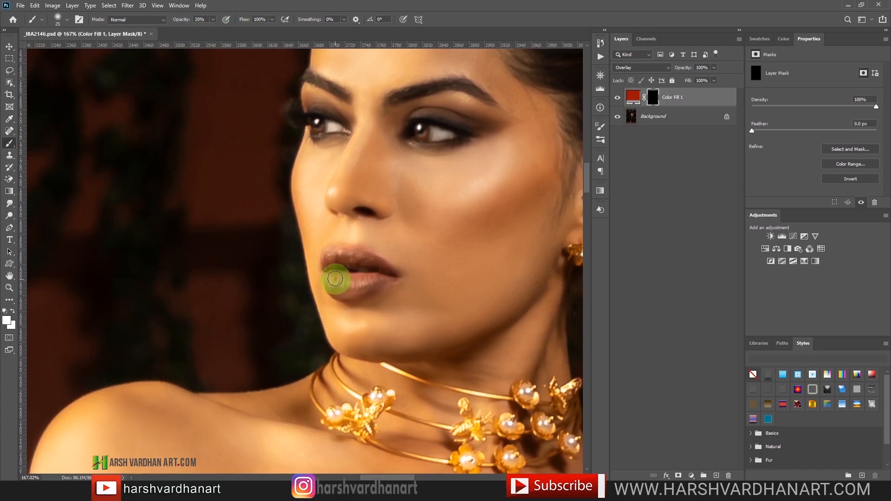
{"action": "mouse_move", "coordinate": [374, 282]}
{"action": "left_mouse_down"}
{"action": "mouse_move", "coordinate": [334, 285]}
{"action": "mouse_move", "coordinate": [356, 290]}
{"action": "mouse_move", "coordinate": [332, 263]}
{"action": "mouse_move", "coordinate": [344, 259]}
{"action": "mouse_move", "coordinate": [389, 271]}
{"action": "mouse_move", "coordinate": [344, 251]}
{"action": "mouse_move", "coordinate": [328, 266]}
{"action": "mouse_move", "coordinate": [332, 290]}
{"action": "mouse_move", "coordinate": [386, 282]}
{"action": "mouse_move", "coordinate": [335, 256]}
{"action": "mouse_move", "coordinate": [326, 262]}
{"action": "mouse_move", "coordinate": [344, 253]}
{"action": "left_mouse_up"}
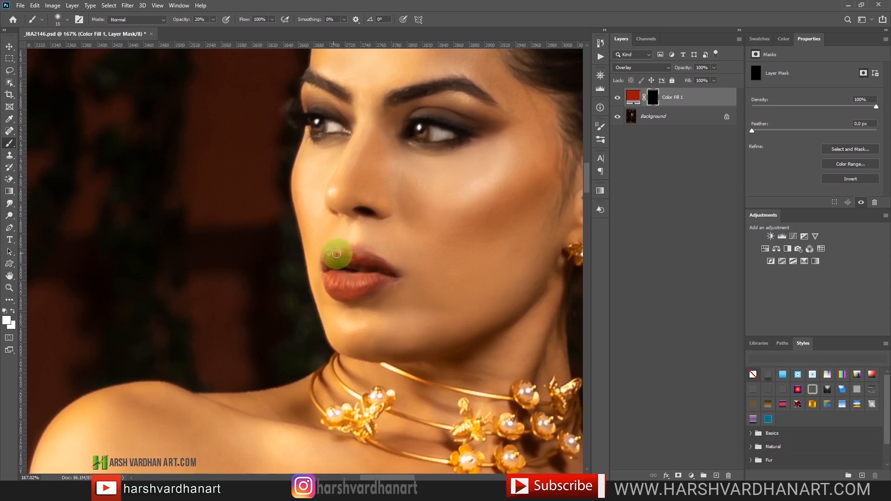
{"action": "mouse_move", "coordinate": [337, 253]}
{"action": "left_mouse_down"}
{"action": "mouse_move", "coordinate": [350, 291]}
{"action": "mouse_move", "coordinate": [382, 280]}
{"action": "mouse_move", "coordinate": [360, 256]}
{"action": "mouse_move", "coordinate": [391, 271]}
{"action": "mouse_move", "coordinate": [357, 276]}
{"action": "mouse_move", "coordinate": [331, 301]}
{"action": "mouse_move", "coordinate": [404, 403]}
{"action": "mouse_move", "coordinate": [342, 277]}
{"action": "mouse_move", "coordinate": [366, 276]}
{"action": "left_mouse_up"}
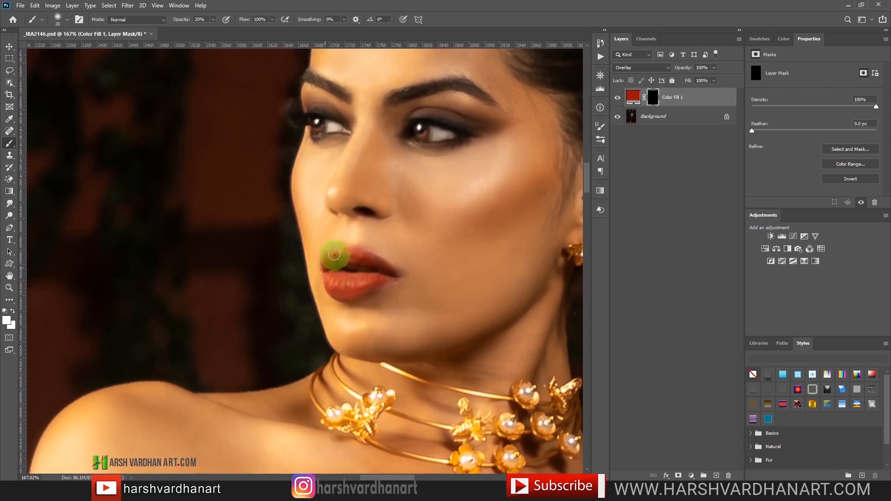
{"action": "mouse_move", "coordinate": [334, 255]}
{"action": "left_mouse_down"}
{"action": "mouse_move", "coordinate": [373, 262]}
{"action": "mouse_move", "coordinate": [338, 283]}
{"action": "mouse_move", "coordinate": [356, 294]}
{"action": "mouse_move", "coordinate": [394, 282]}
{"action": "left_mouse_up"}
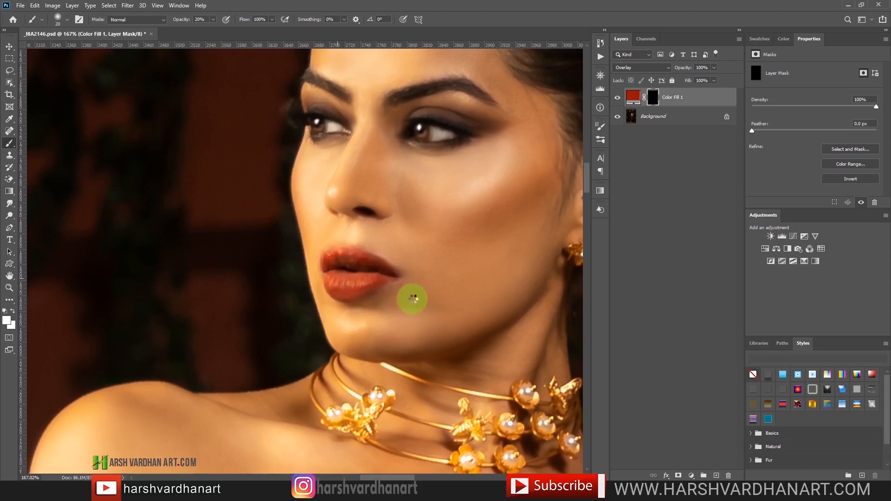
{"action": "mouse_move", "coordinate": [336, 289]}
{"action": "left_mouse_down"}
{"action": "mouse_move", "coordinate": [356, 267]}
{"action": "mouse_move", "coordinate": [368, 283]}
{"action": "mouse_move", "coordinate": [349, 281]}
{"action": "mouse_move", "coordinate": [388, 275]}
{"action": "left_mouse_up"}
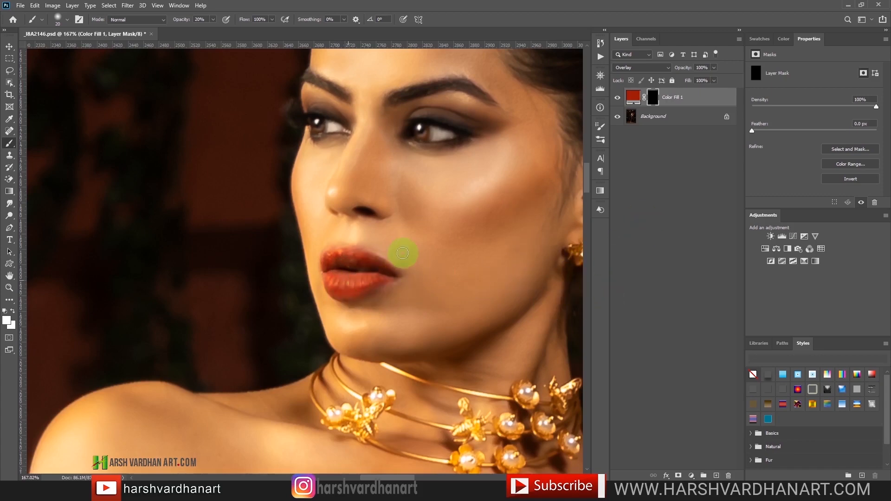
Examine the red lip color on the whole photo and up close on the face at 100% zoom
{"action": "key", "text": "ctrl+KP_0"}
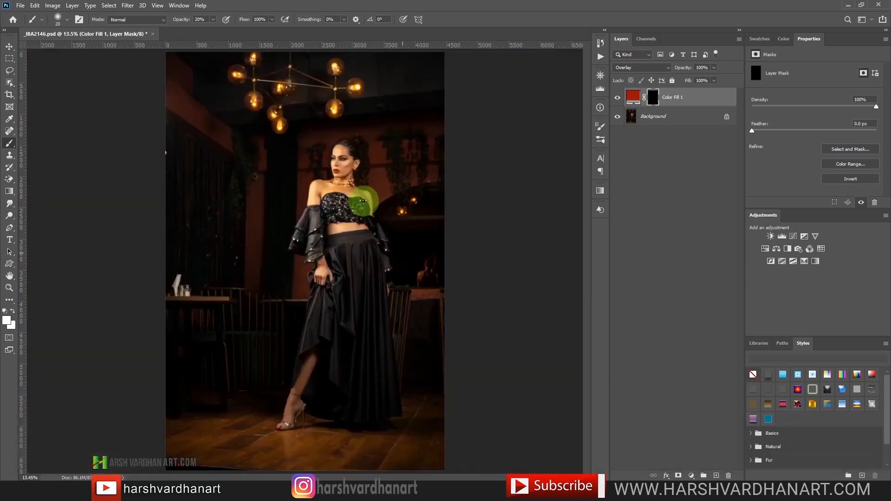
{"action": "key", "text": "ctrl+KP_0"}
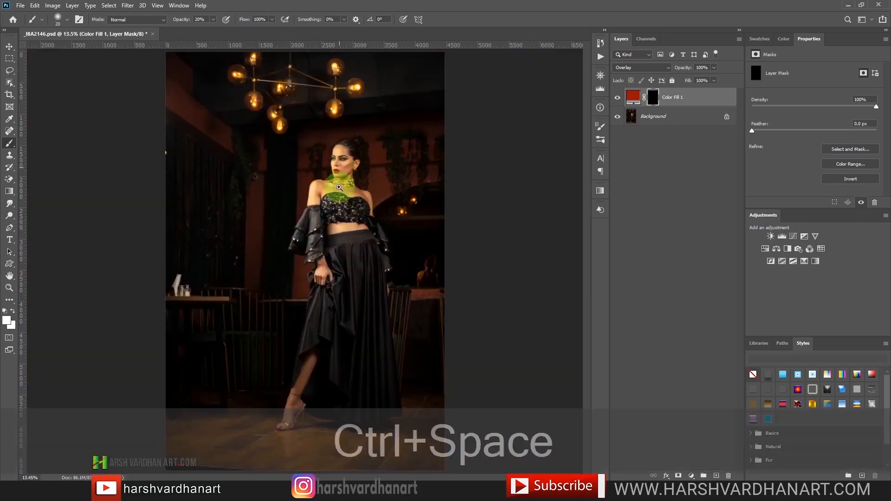
{"action": "left_click", "coordinate": [340, 169]}
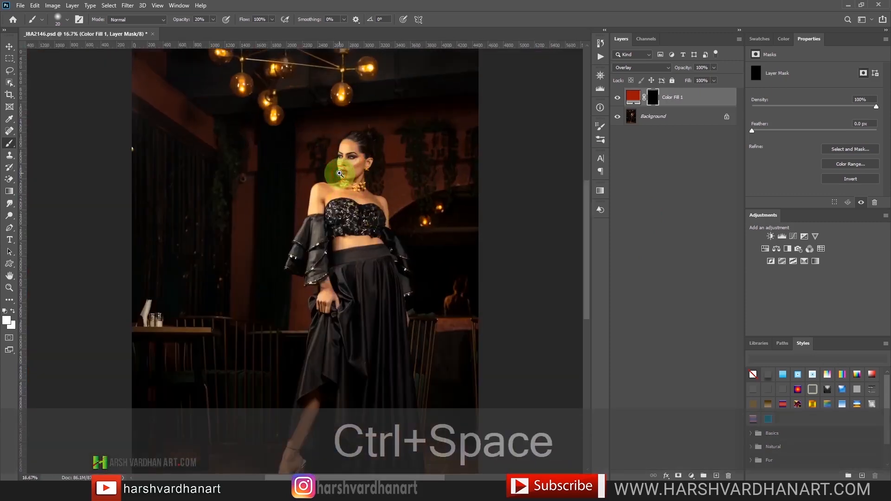
{"action": "left_click", "coordinate": [339, 174]}
{"action": "left_click", "coordinate": [357, 173]}
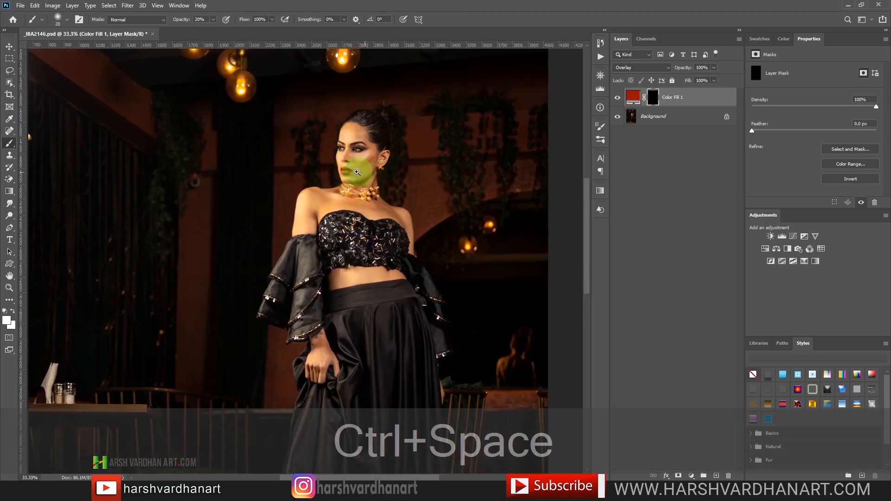
{"action": "left_click", "coordinate": [366, 173]}
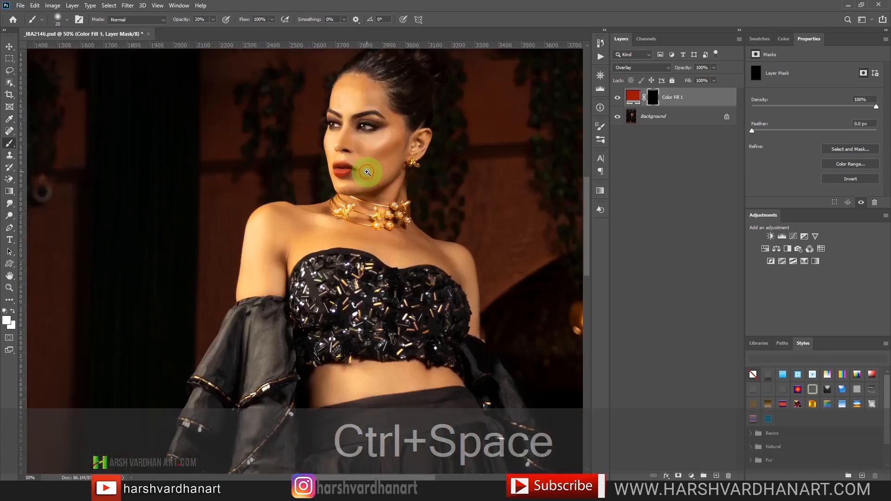
{"action": "key", "text": "ctrl+1"}
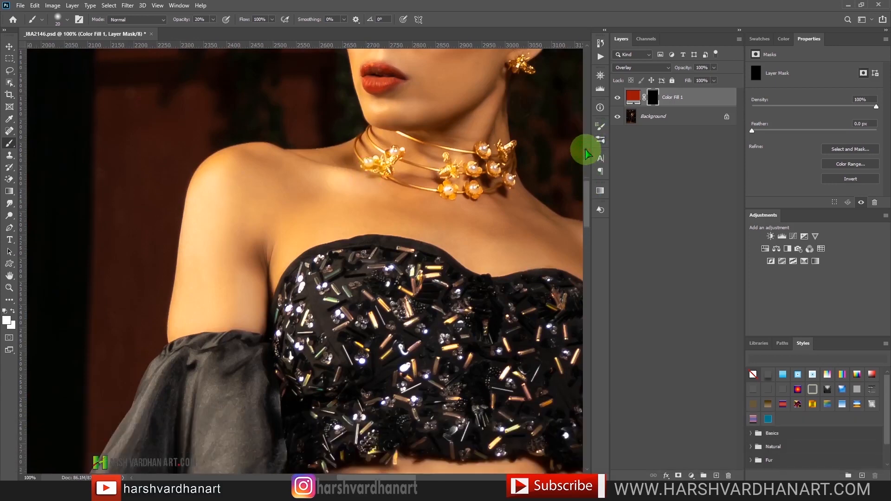
{"action": "scroll", "coordinate": [586, 149], "scroll_direction": "up", "scroll_amount": 2}
{"action": "scroll", "coordinate": [586, 149], "scroll_direction": "up", "scroll_amount": 8}
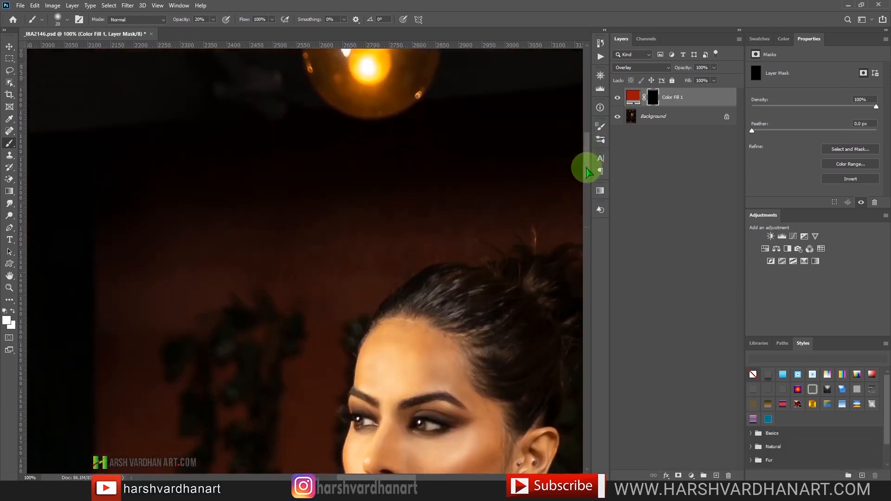
{"action": "scroll", "coordinate": [588, 184], "scroll_direction": "down", "scroll_amount": 5}
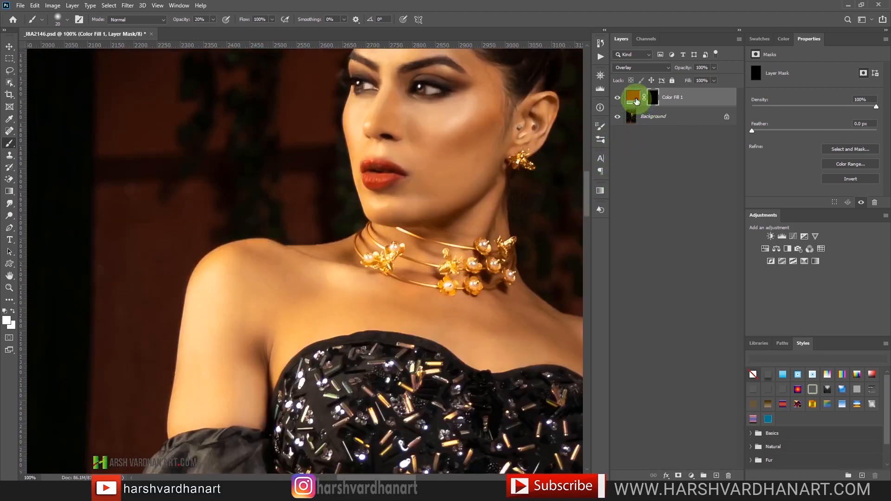
Change the lipstick fill layer's color to a dark reddish brown, hex 481f08
{"action": "double_click", "coordinate": [635, 98]}
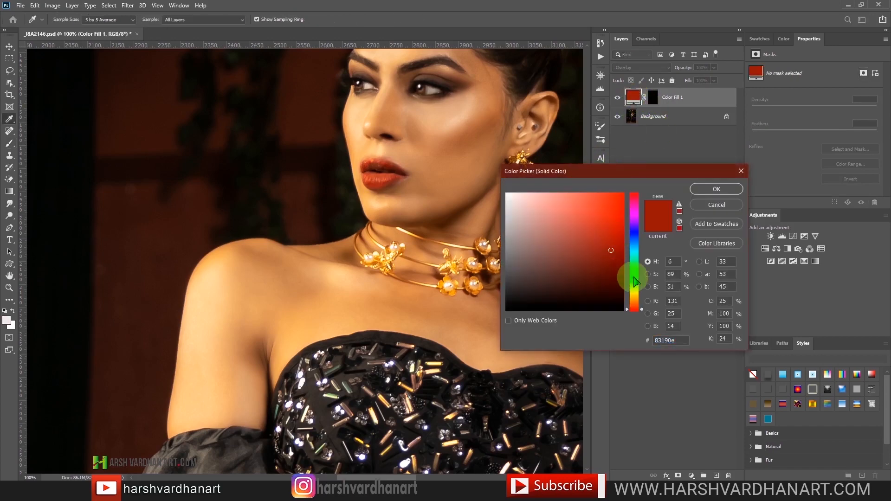
{"action": "mouse_move", "coordinate": [636, 302]}
{"action": "left_mouse_down"}
{"action": "mouse_move", "coordinate": [633, 193]}
{"action": "mouse_move", "coordinate": [637, 315]}
{"action": "left_mouse_up"}
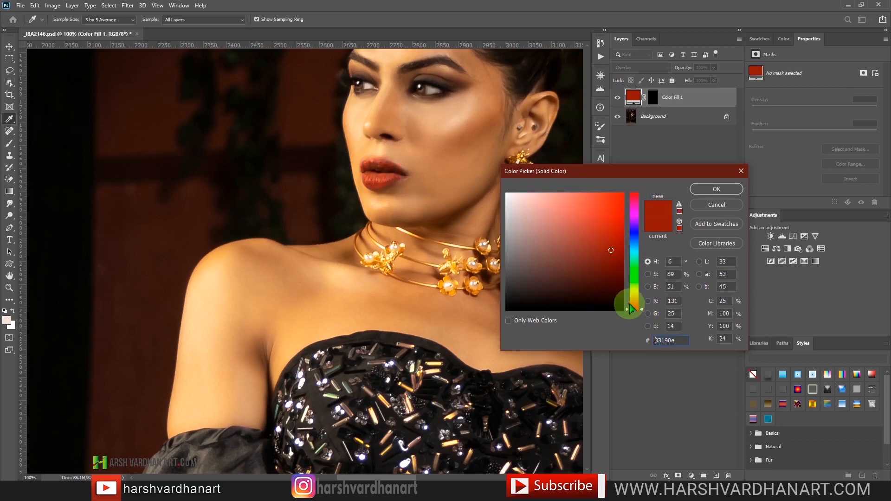
{"action": "left_click_drag", "start_coordinate": [634, 305], "coordinate": [612, 295]}
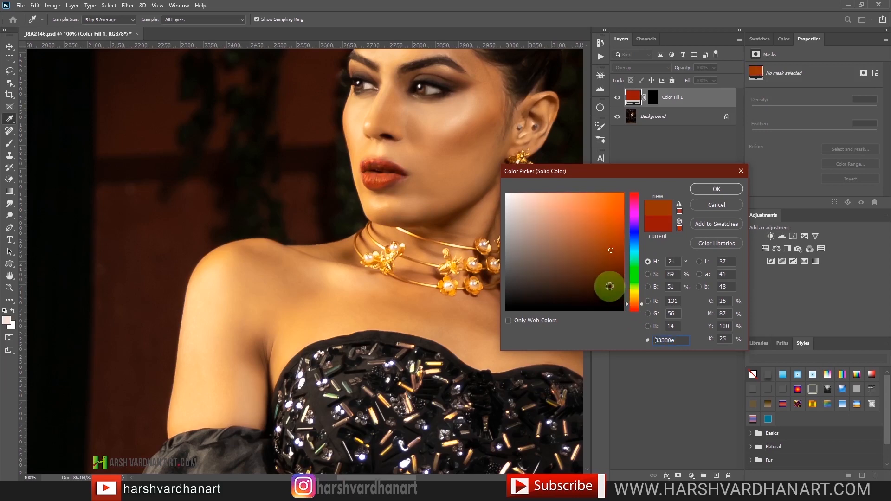
{"action": "left_click", "coordinate": [611, 279]}
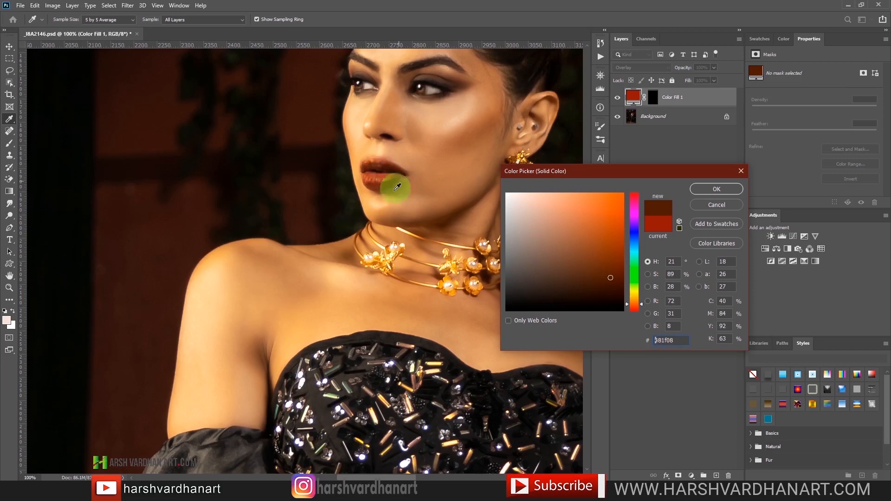
{"action": "left_click", "coordinate": [713, 190]}
{"action": "key", "text": "b"}
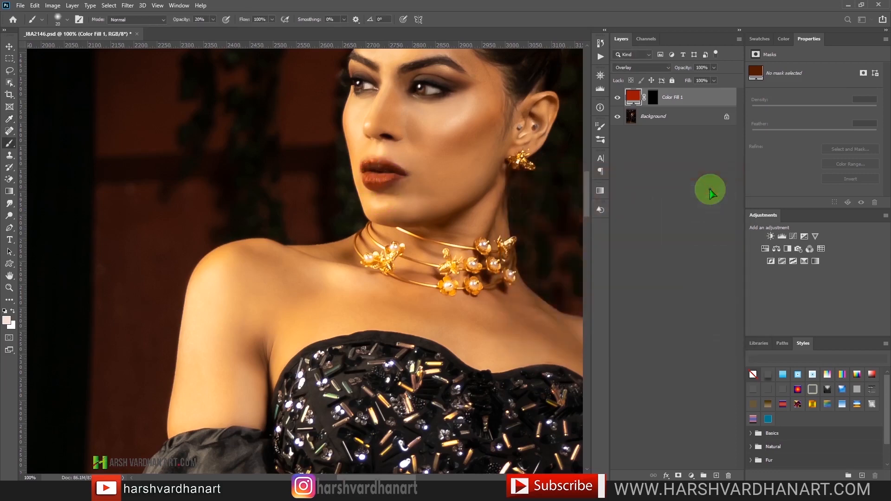
Compare the lips with the color fill layer hidden and shown, and save the document
{"action": "left_click", "coordinate": [618, 102]}
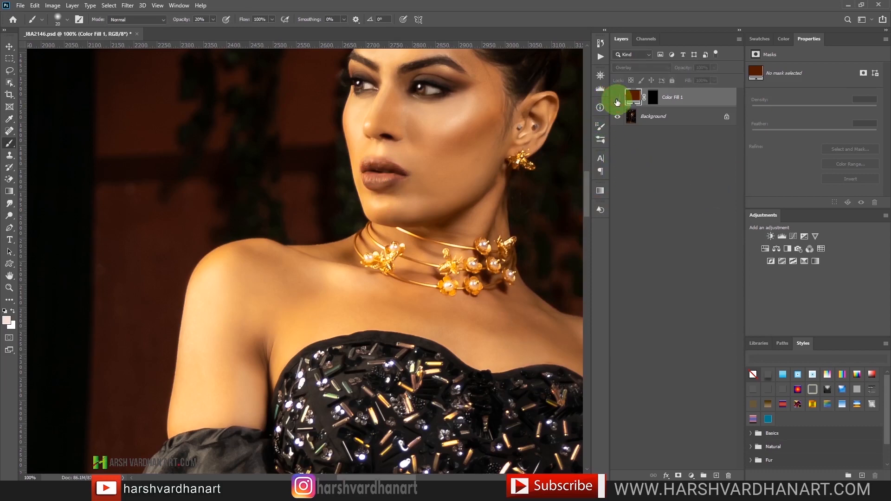
{"action": "left_click", "coordinate": [617, 102]}
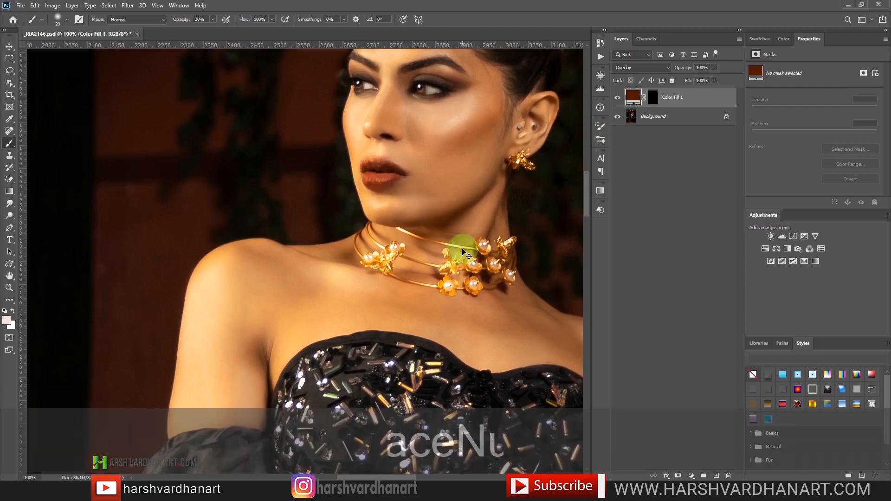
{"action": "key", "text": "ctrl+s"}
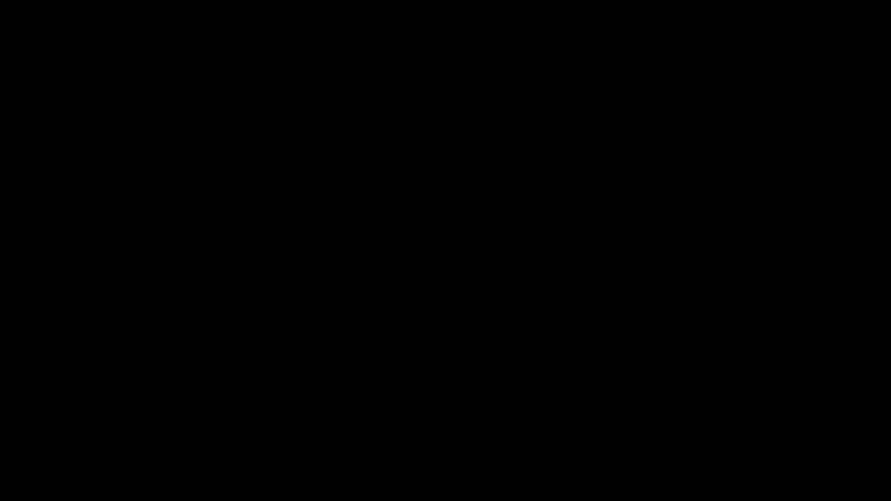